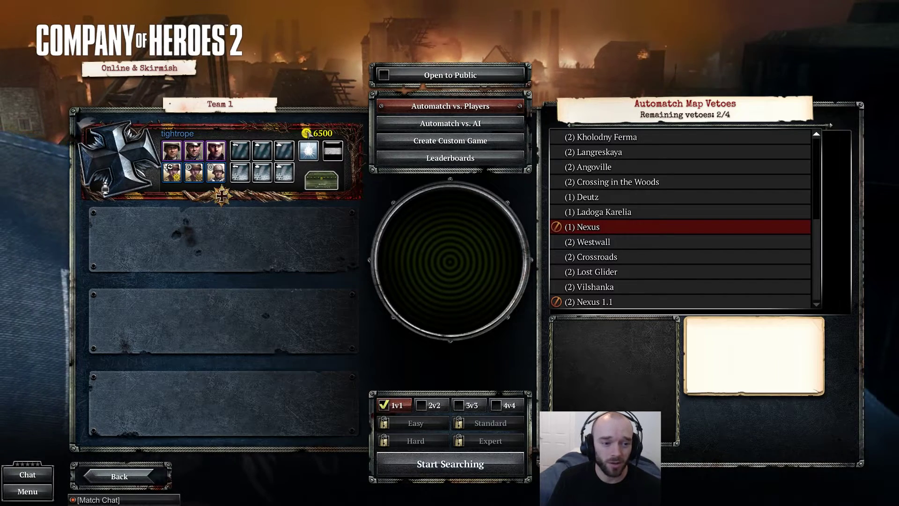
- Open the loadout's skins inventory, then close it to return to the lobby
left_click(287, 155)
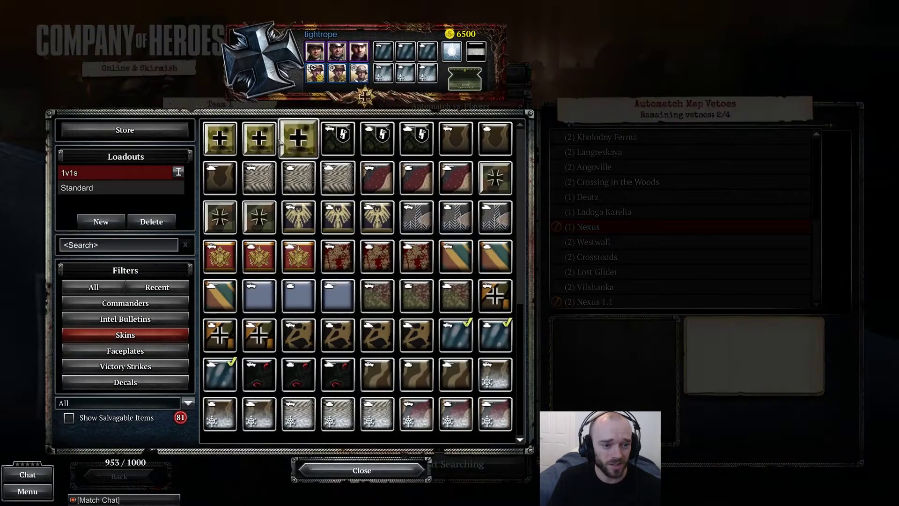
mouse_move(403, 147)
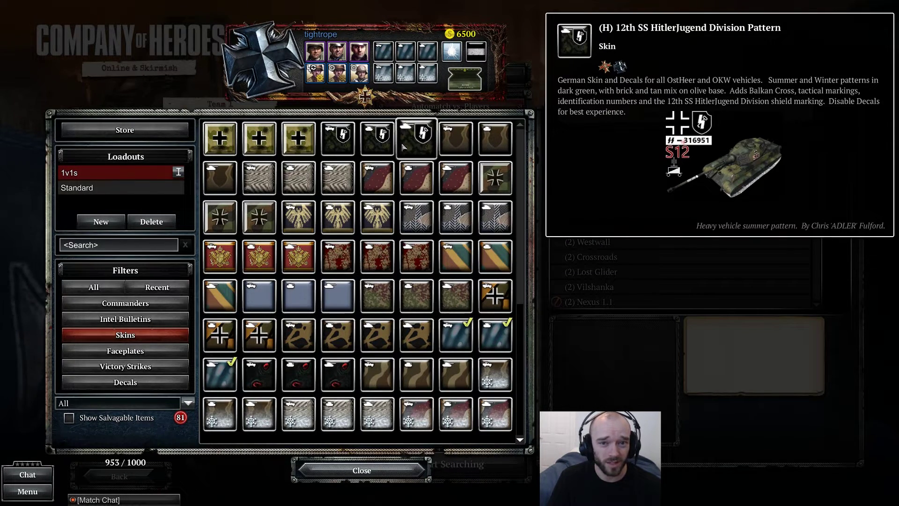
left_click(362, 470)
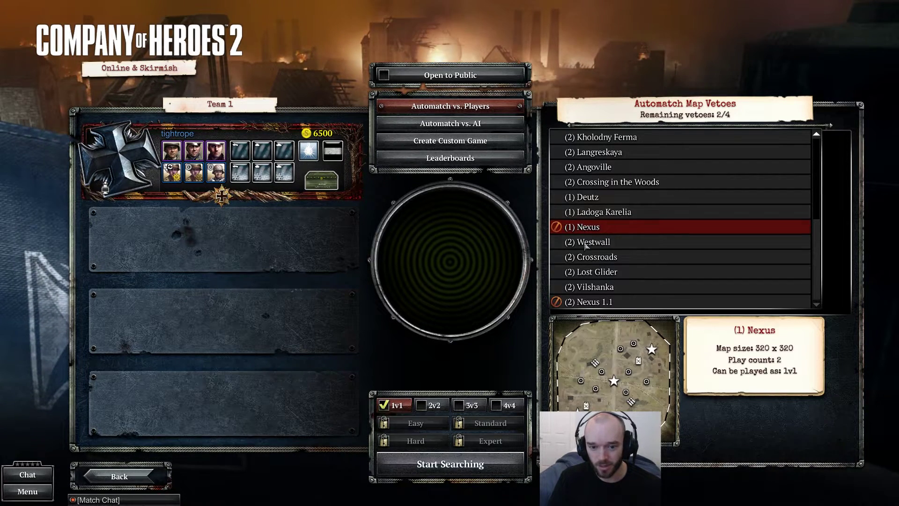
- Toggle the Nexus map vetoes off and back on, then reopen the skins inventory
left_click(583, 228)
left_click(583, 227)
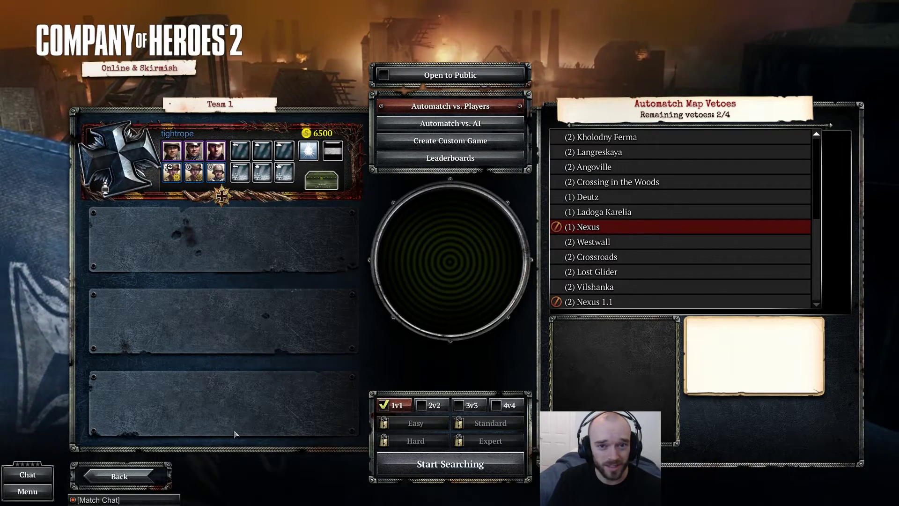
left_click(262, 151)
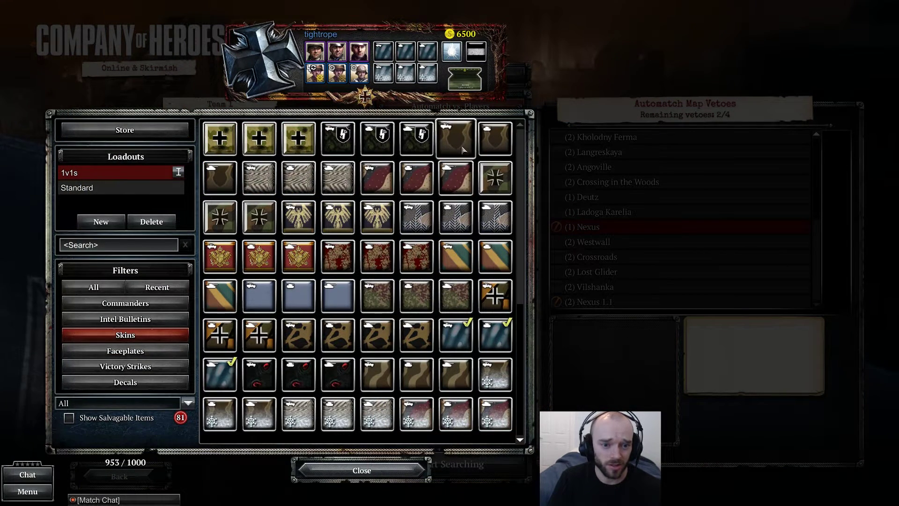
mouse_move(459, 149)
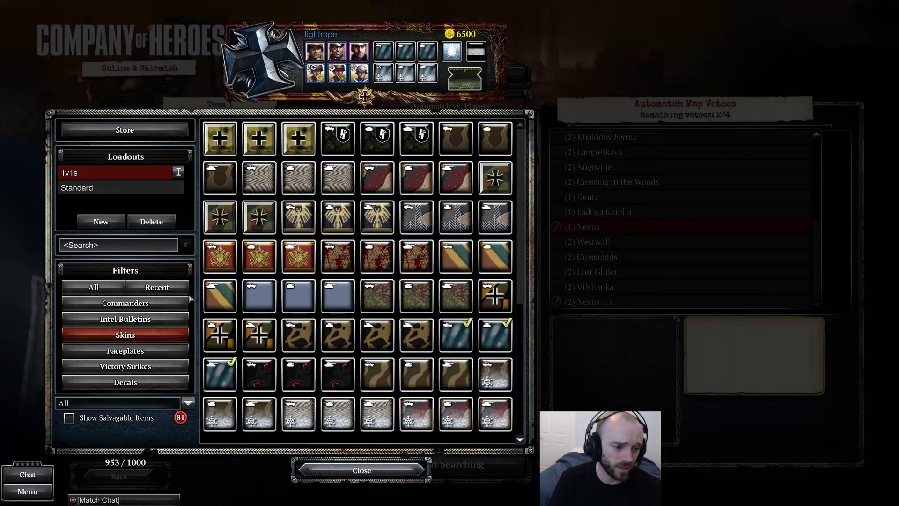
left_click(188, 404)
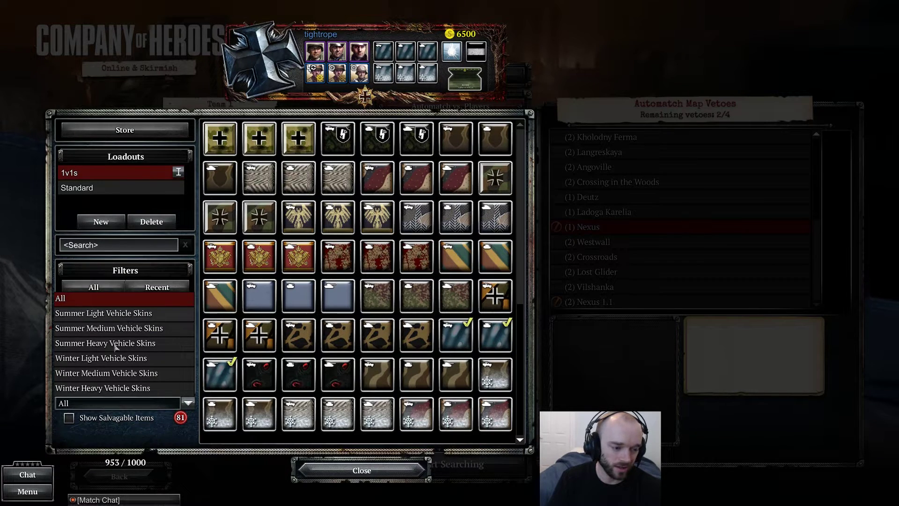
left_click(136, 317)
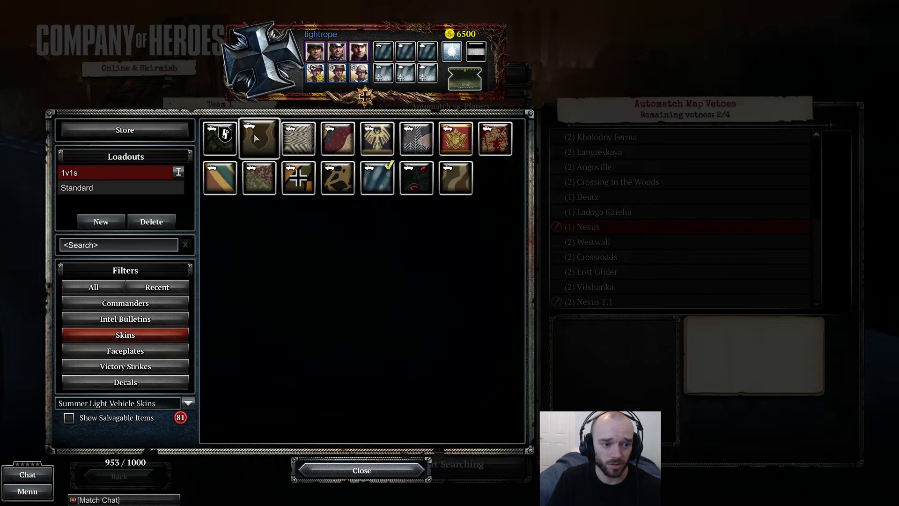
mouse_move(228, 136)
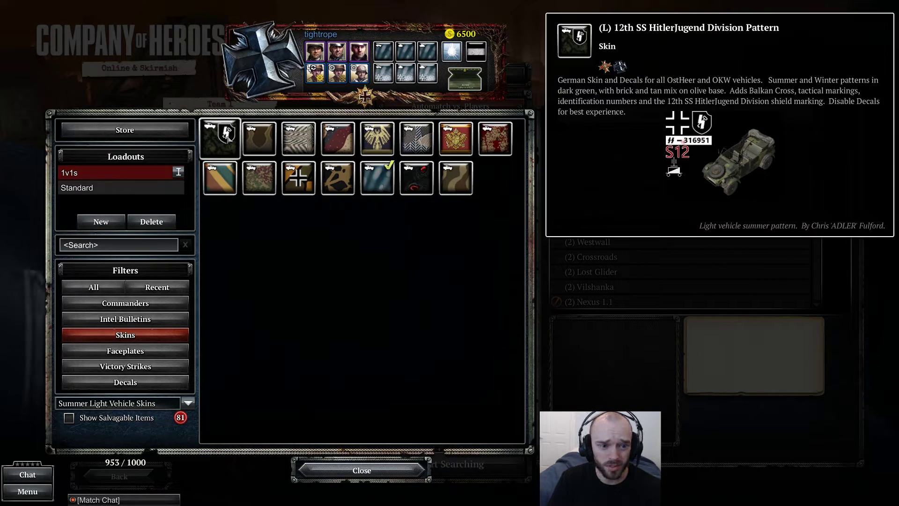
mouse_move(305, 181)
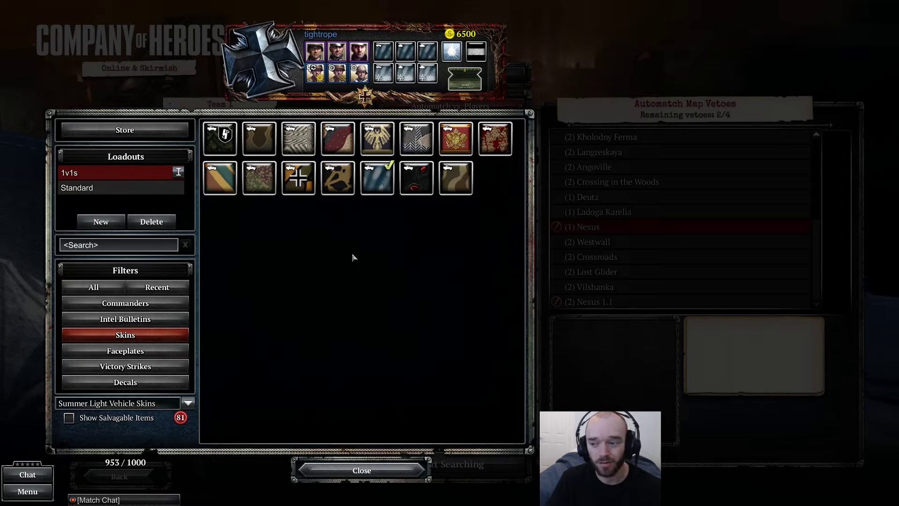
left_click(188, 403)
left_click(99, 389)
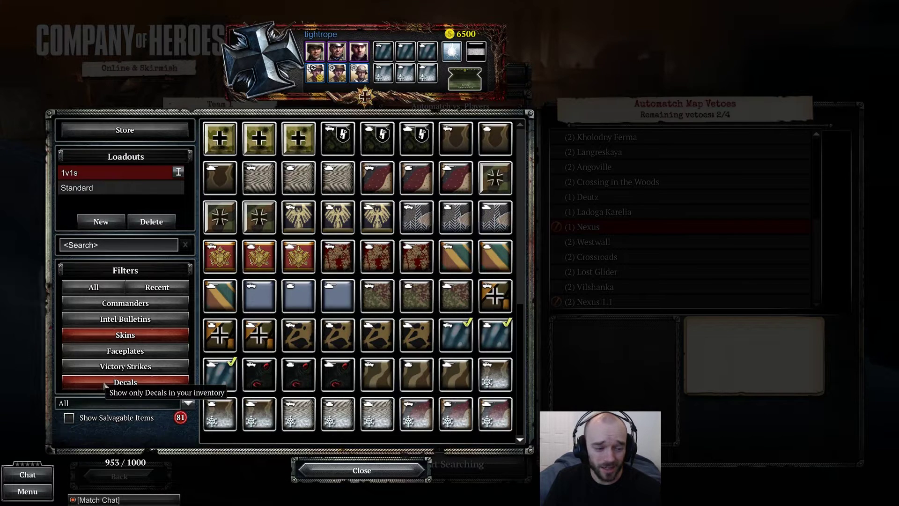
- Review the Graphics tab in the game Options, including Custom Aesthetics, and accept the settings
left_click(28, 492)
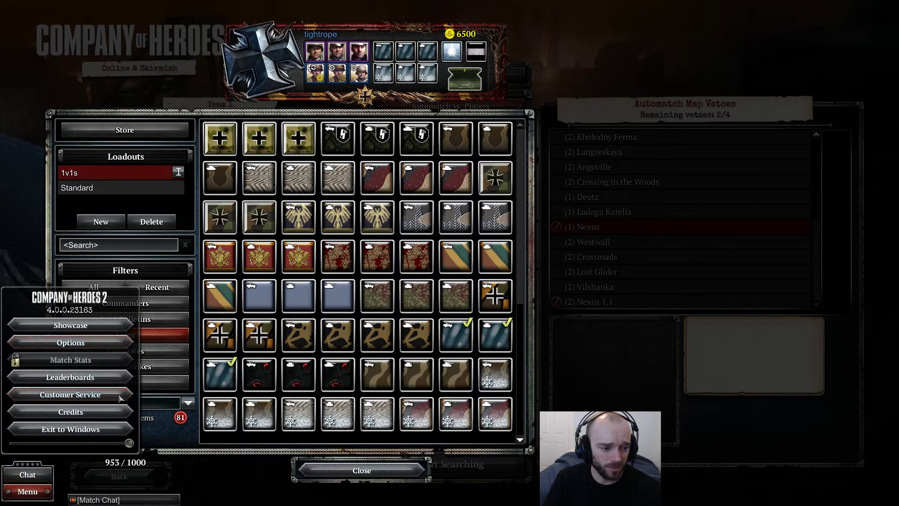
left_click(109, 345)
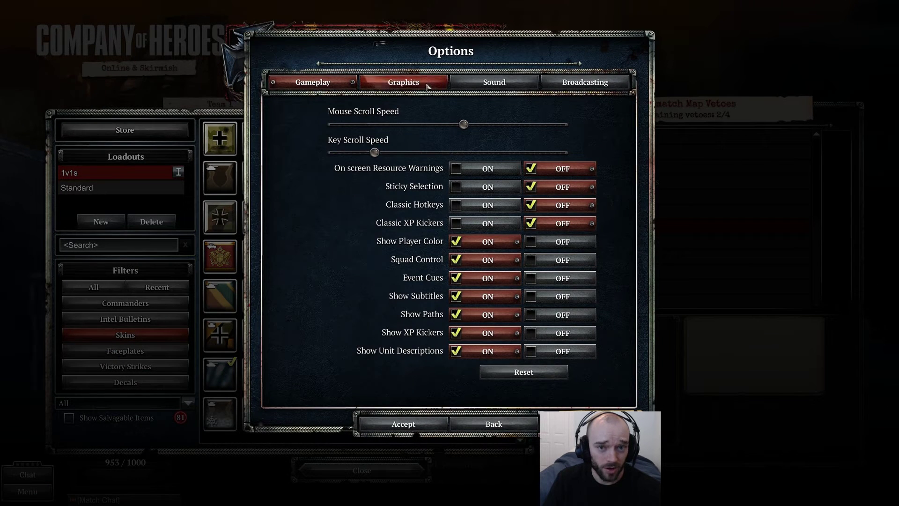
left_click(428, 86)
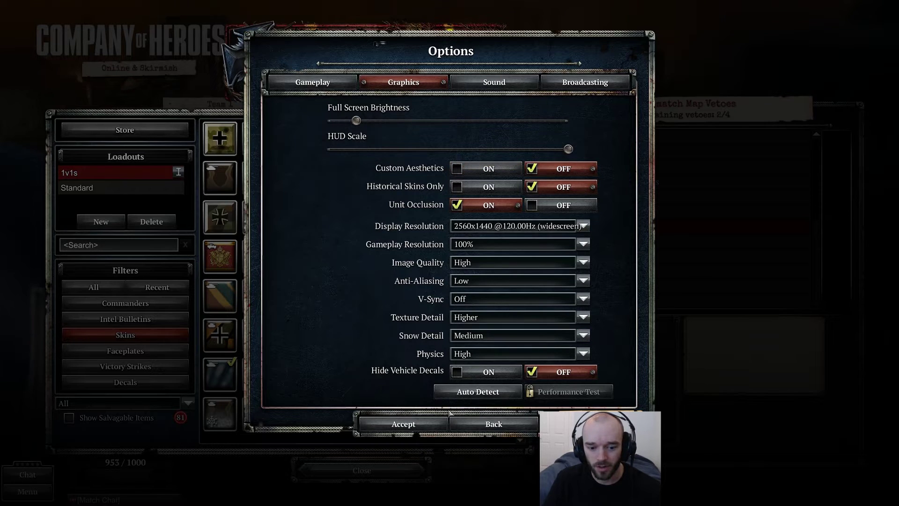
left_click(396, 423)
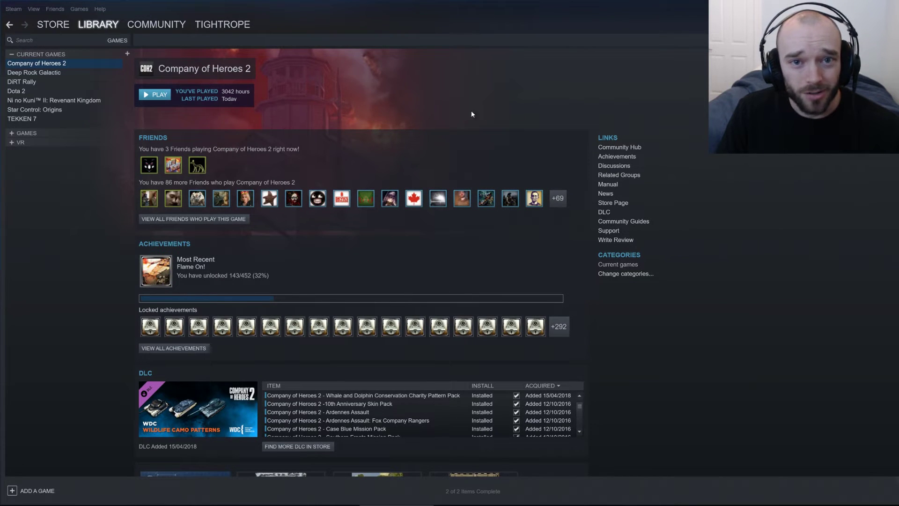
- Search the Steam Workshop for 'company of' and show Company of Heroes 2 subscribed items
mouse_move(169, 29)
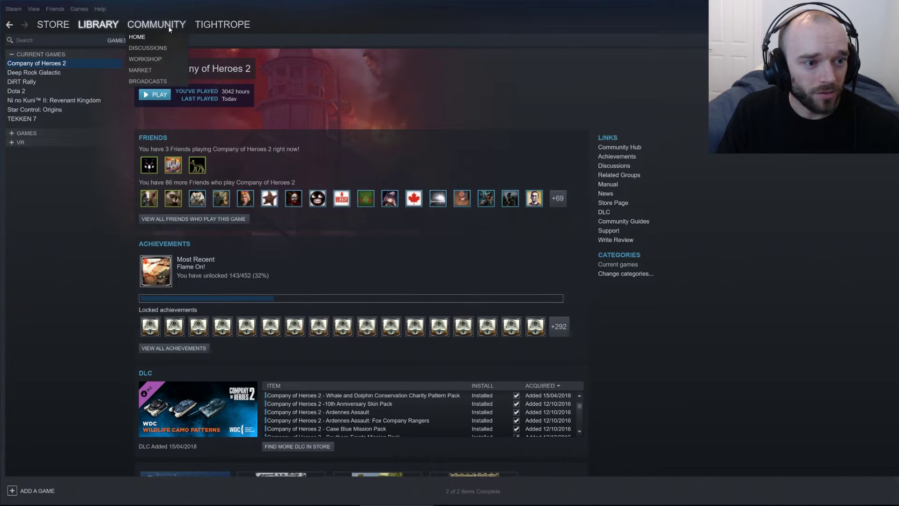
left_click(156, 59)
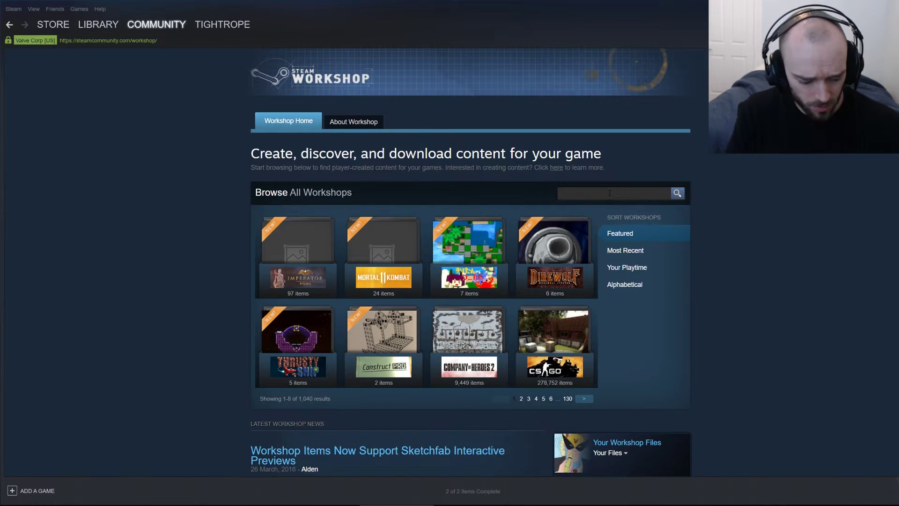
type("company of")
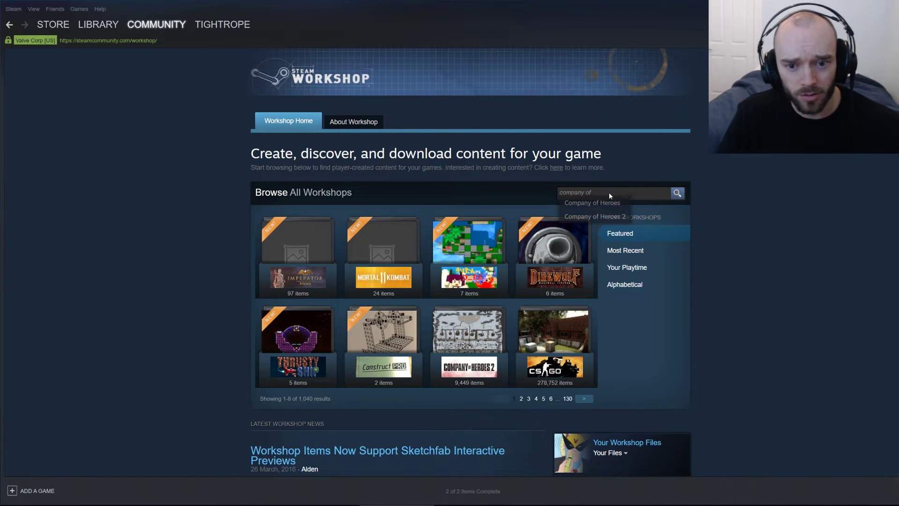
left_click(606, 218)
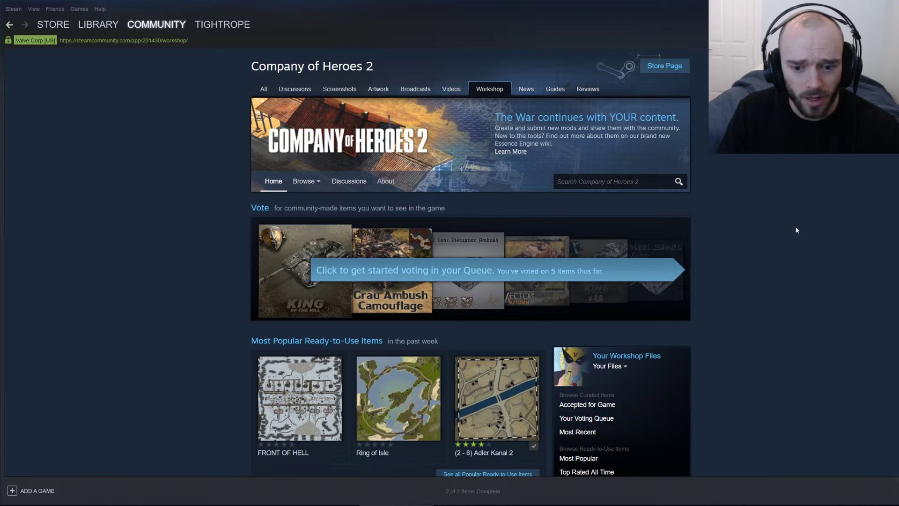
left_click(620, 367)
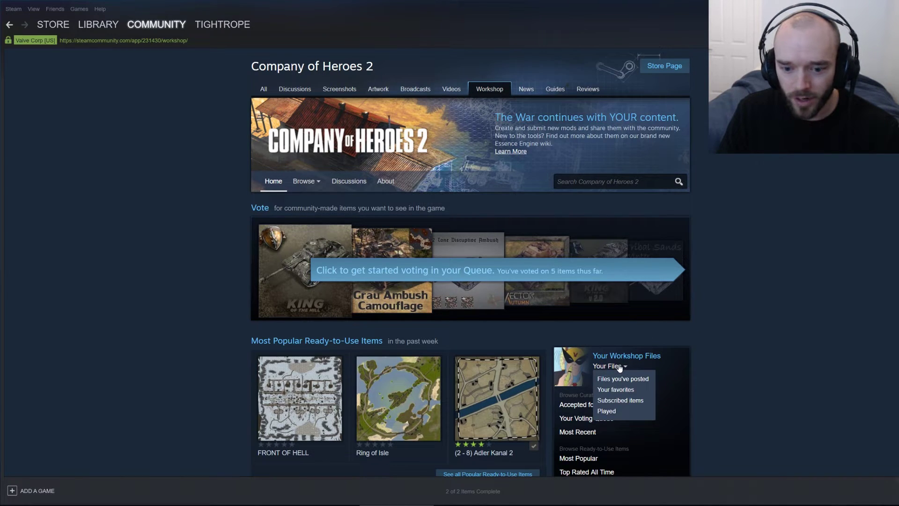
left_click(619, 401)
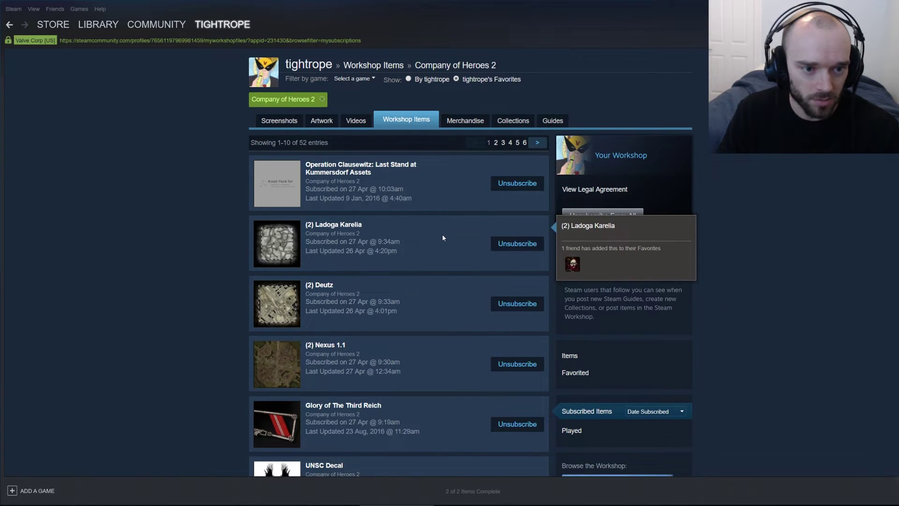
- Scroll through the subscribed items, then go back to the 1-8 of 8 subscriptions list
scroll(409, 184, "down", 1)
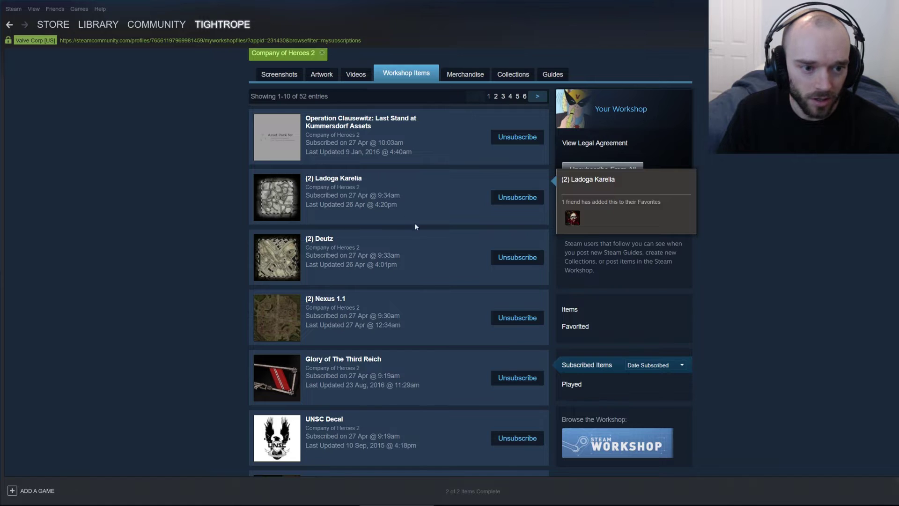
scroll(417, 246, "down", 2)
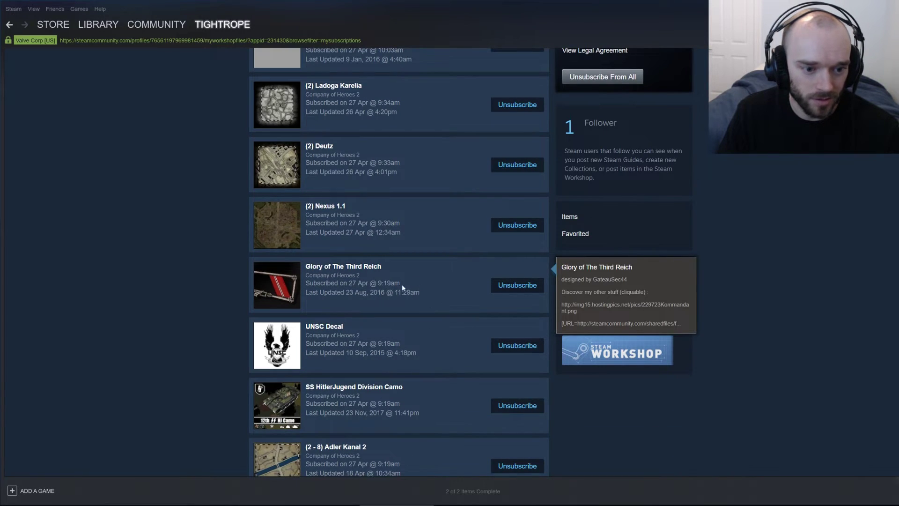
scroll(393, 313, "down", 1)
scroll(414, 298, "up", 4)
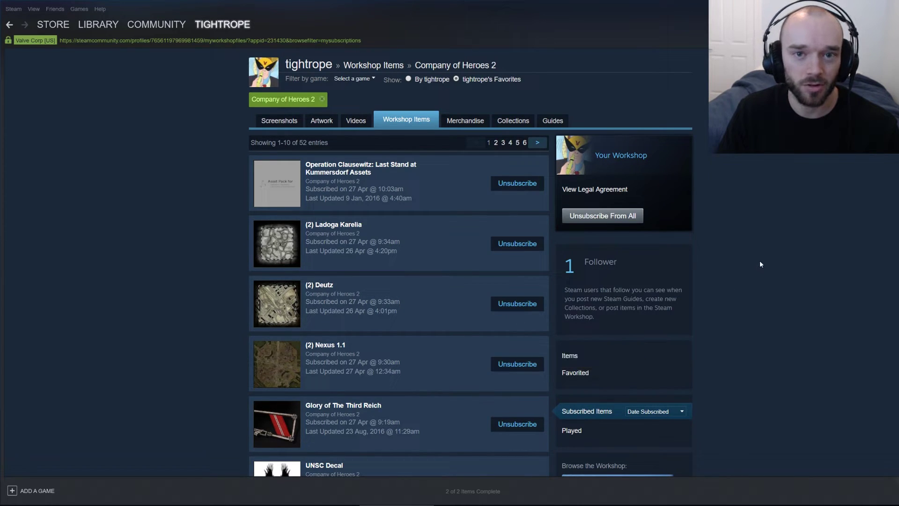
key("alt+Left")
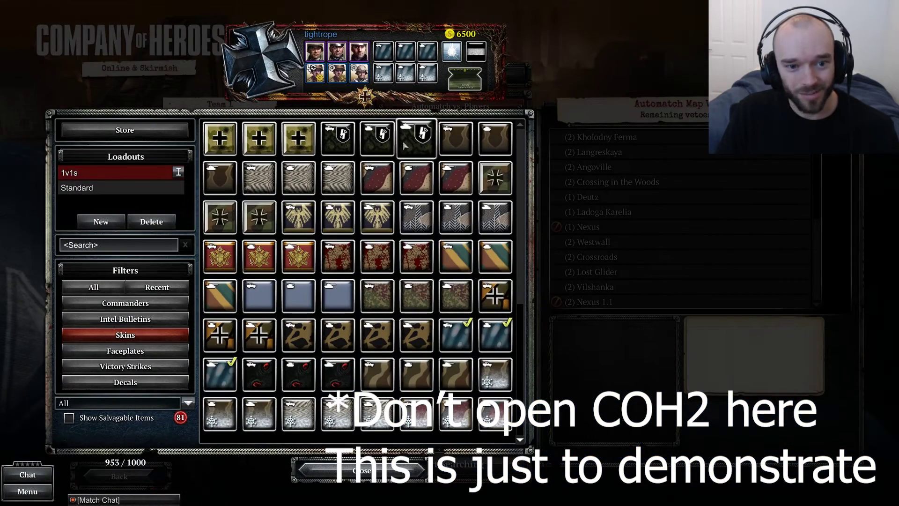
- Inspect an equipped skin in the 1v1s loadout inventory
mouse_move(397, 142)
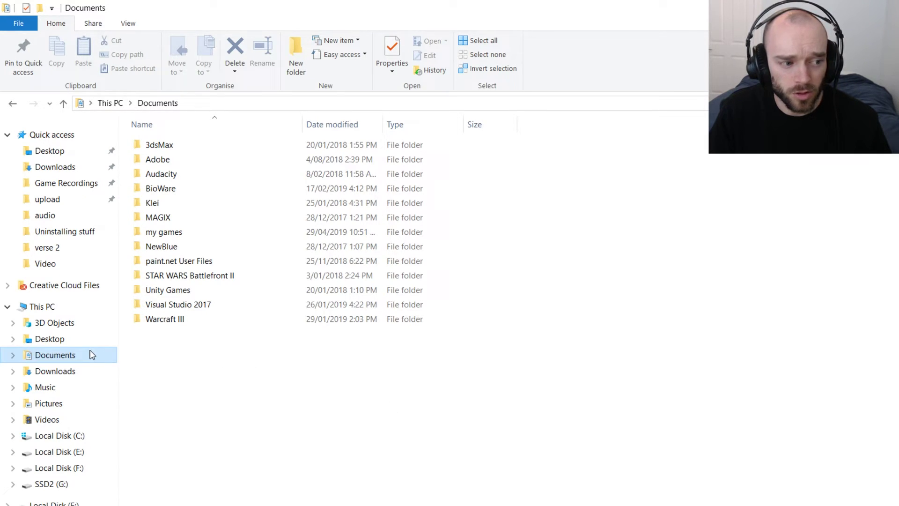
- Navigate into Documents › my games › company of heroes 2 › mods
double_click(177, 231)
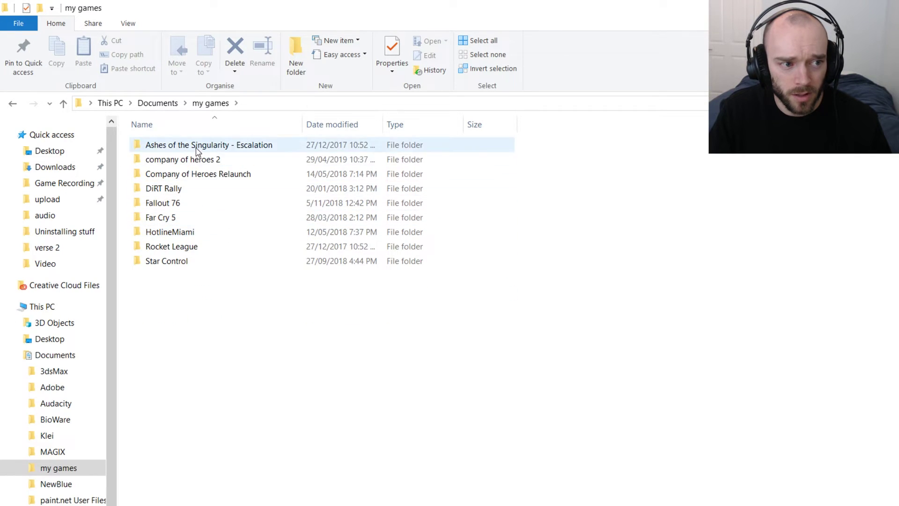
double_click(205, 161)
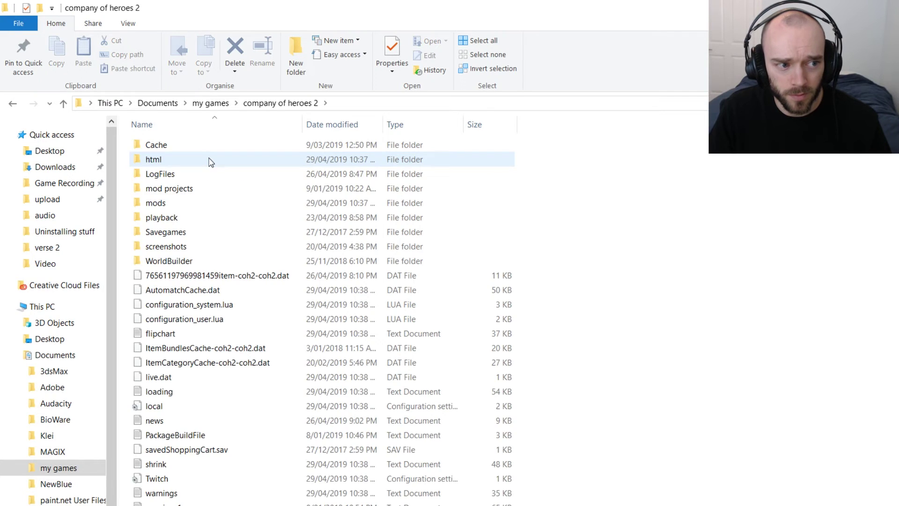
left_click(185, 208)
double_click(184, 209)
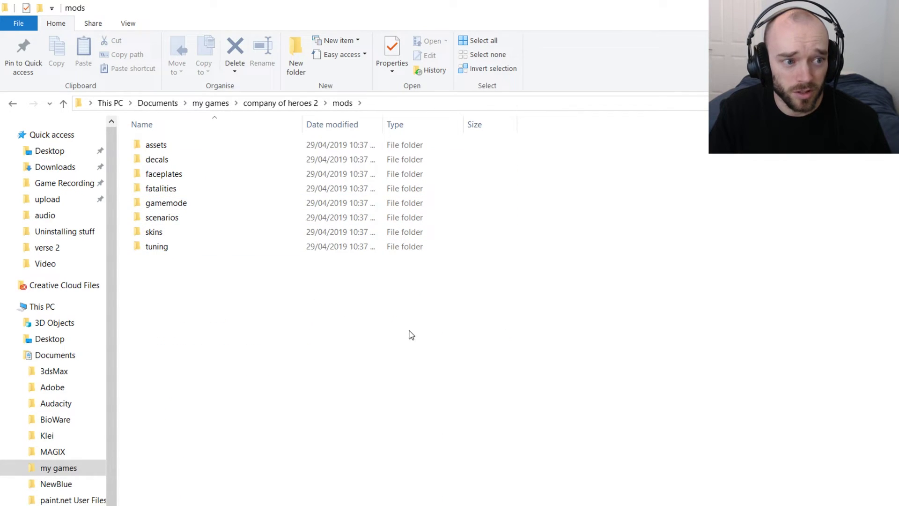
- Select all eight mod subfolders and permanently delete them
left_click_drag(399, 329, 158, 144)
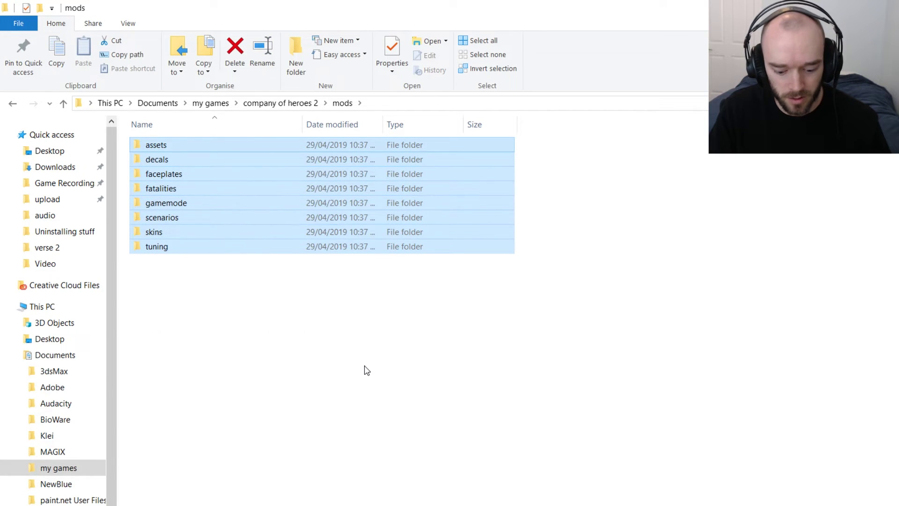
key("shift+Delete")
key("Return")
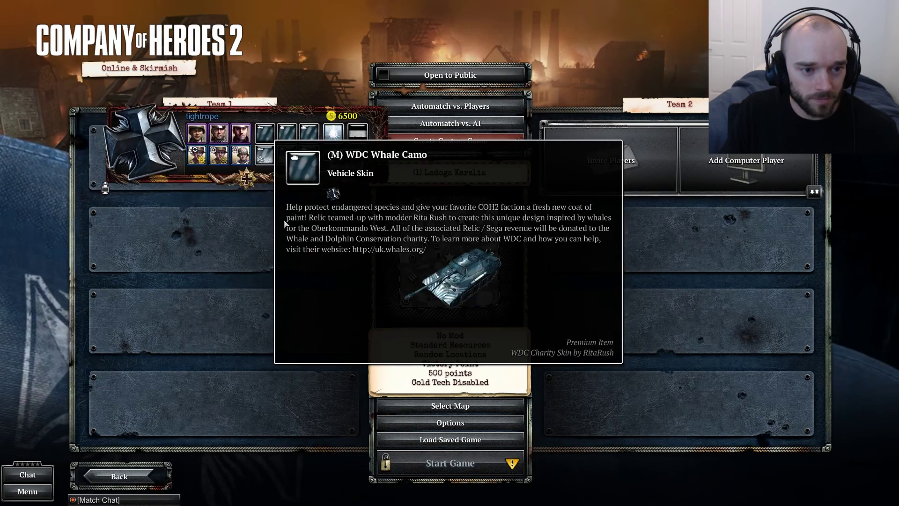
left_click(284, 151)
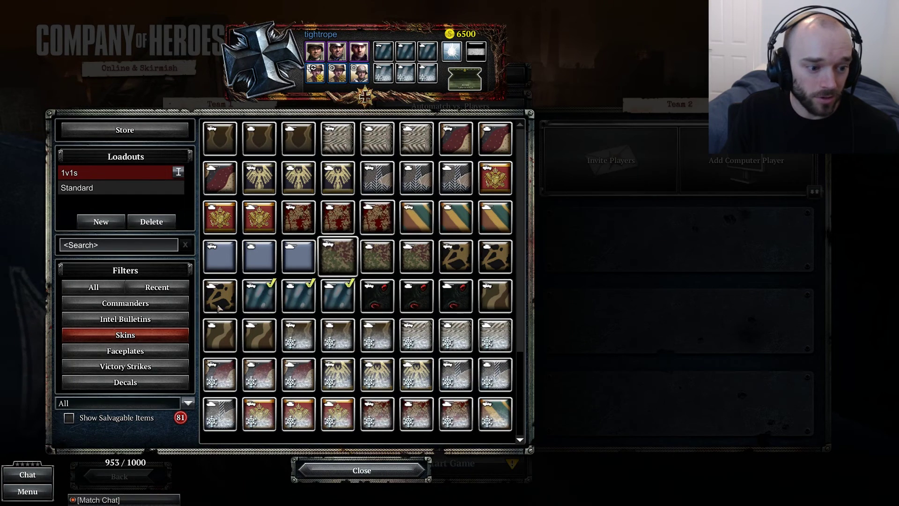
left_click(152, 352)
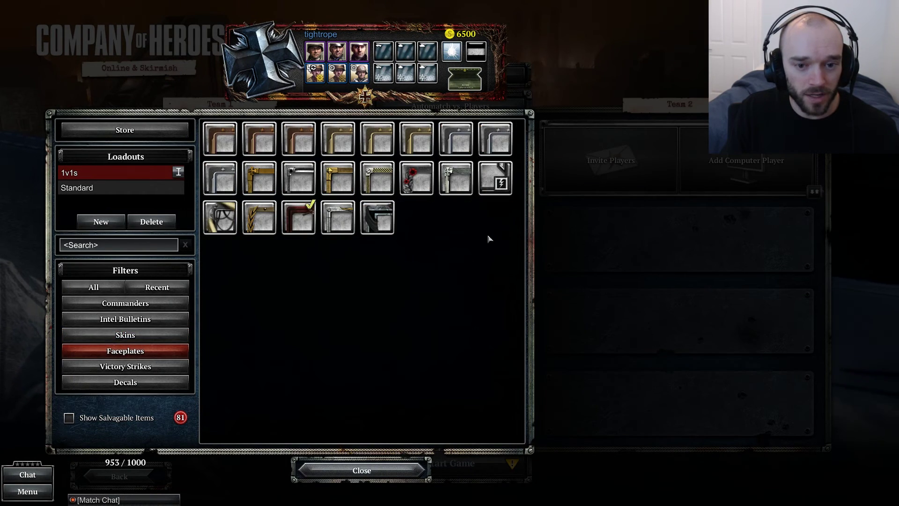
mouse_move(501, 185)
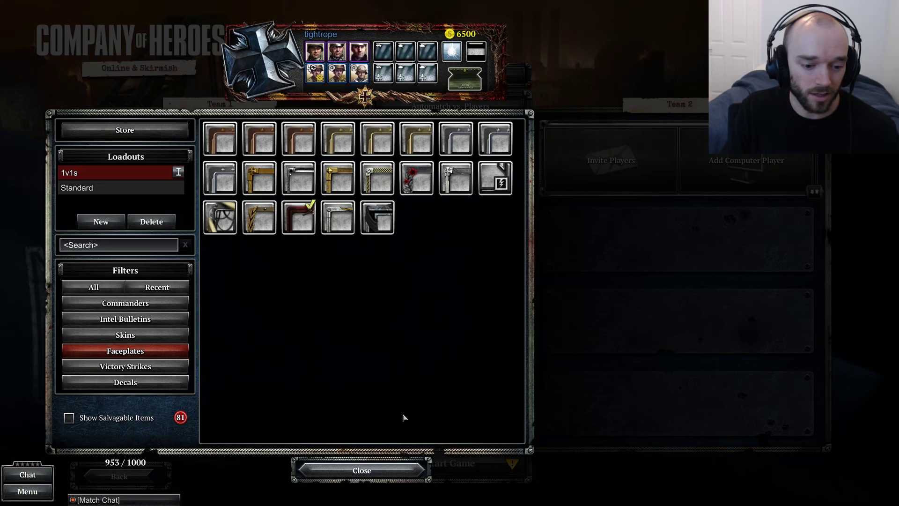
left_click(400, 467)
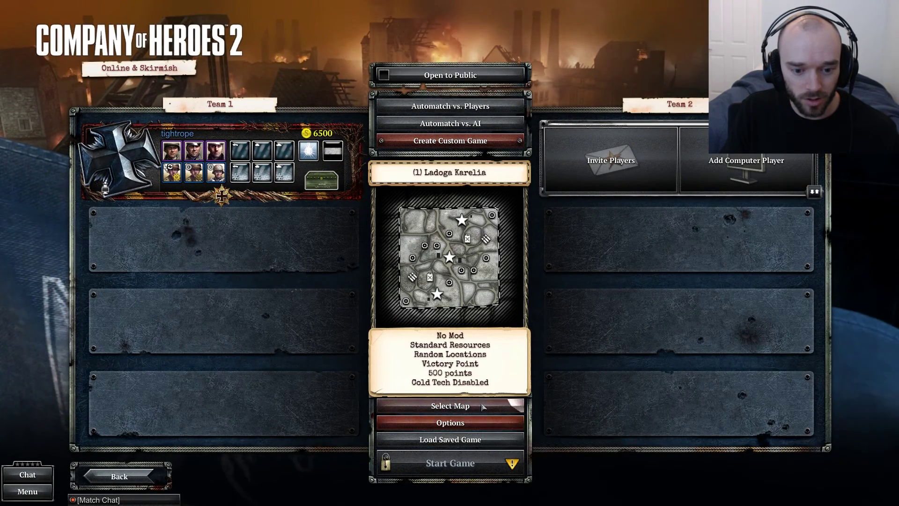
left_click(484, 406)
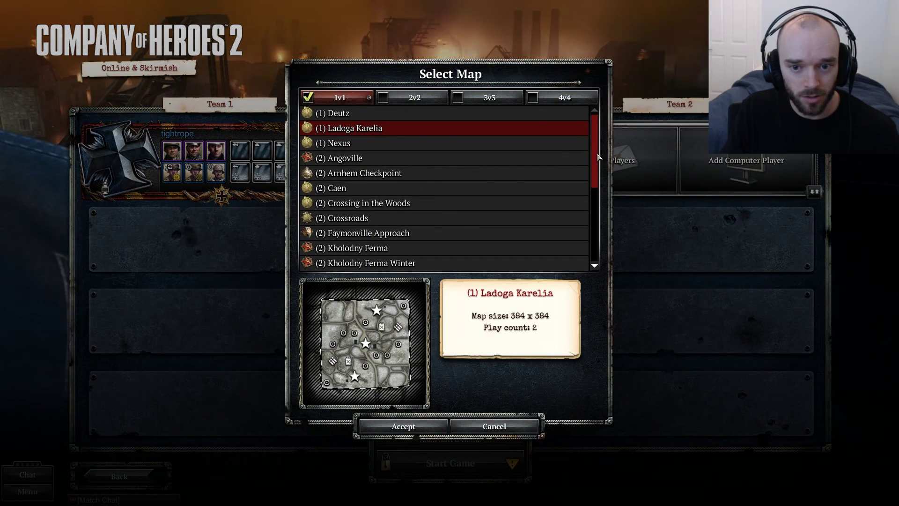
left_click_drag(595, 178, 437, 261)
left_click(401, 248)
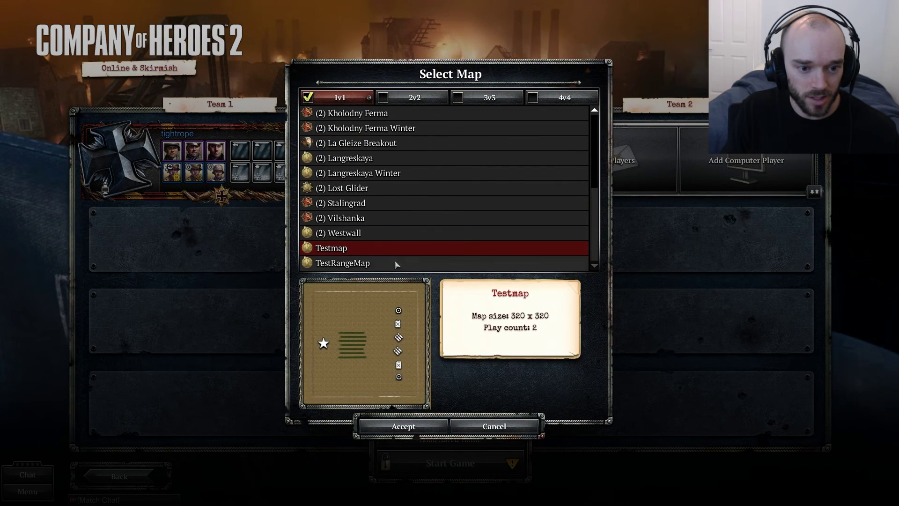
left_click(495, 426)
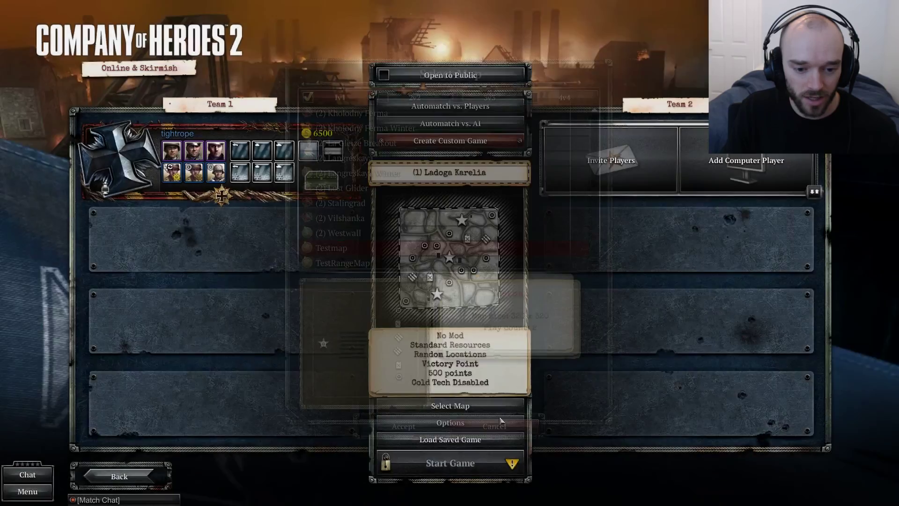
left_click(496, 424)
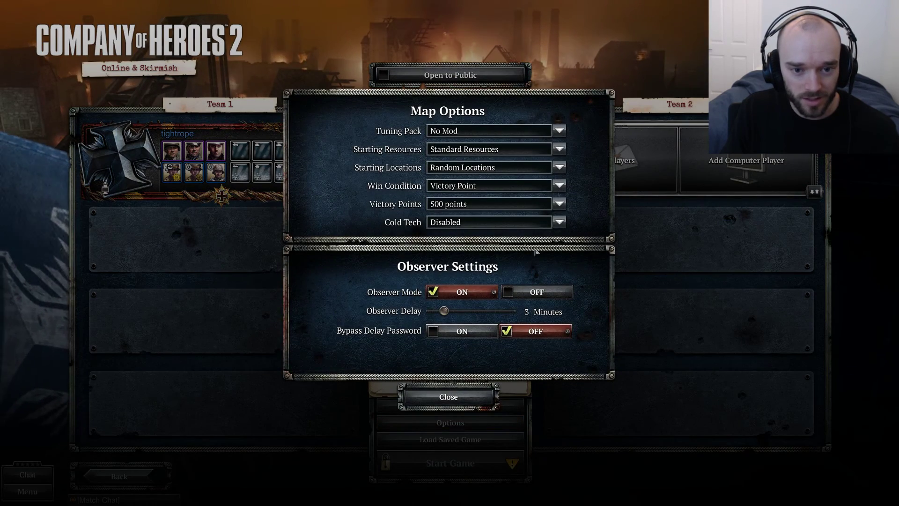
left_click(560, 185)
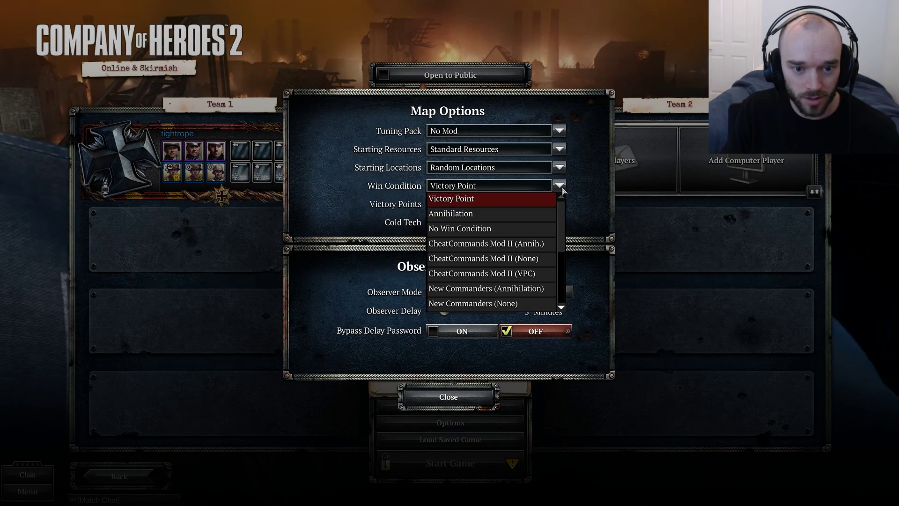
scroll(520, 263, "down", 2)
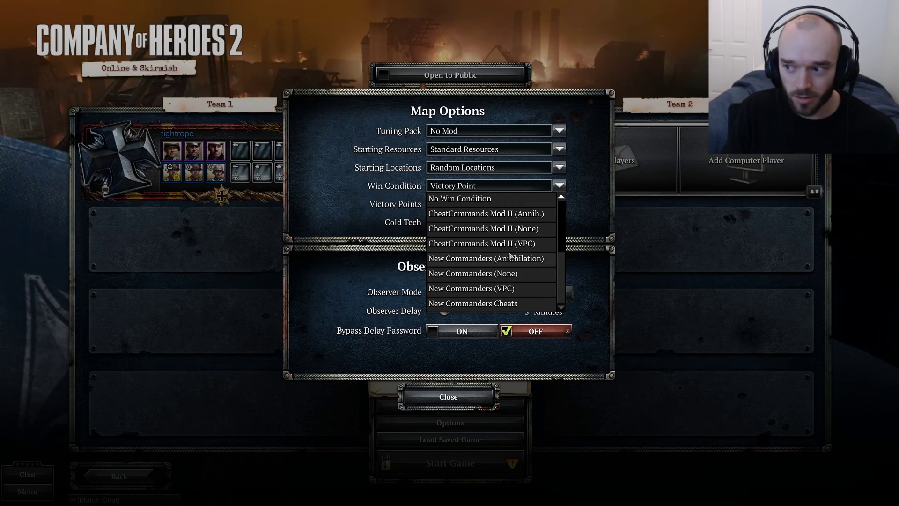
key("Escape")
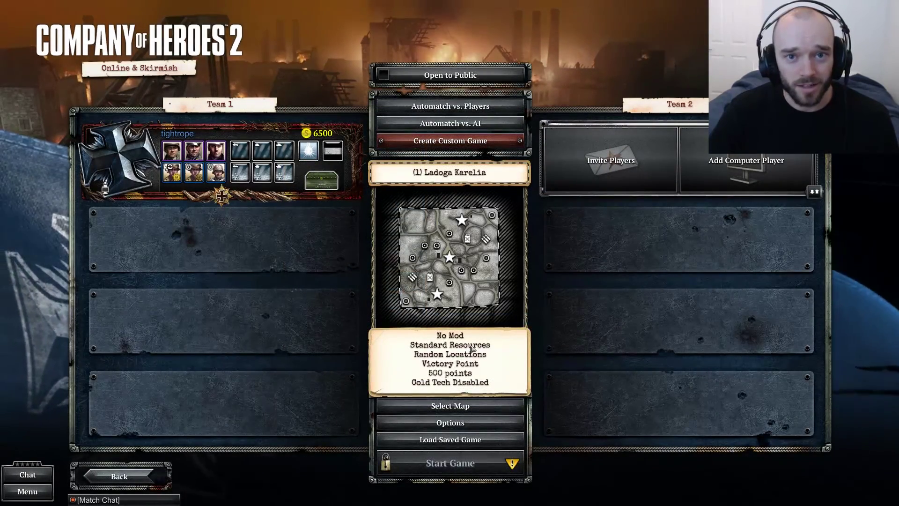